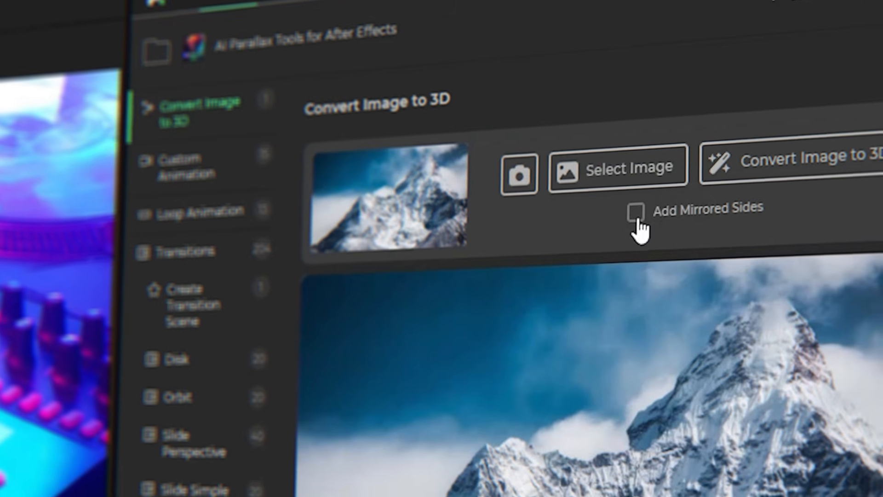
{"action": "left_click", "coordinate": [638, 216]}
{"action": "left_click", "coordinate": [519, 179]}
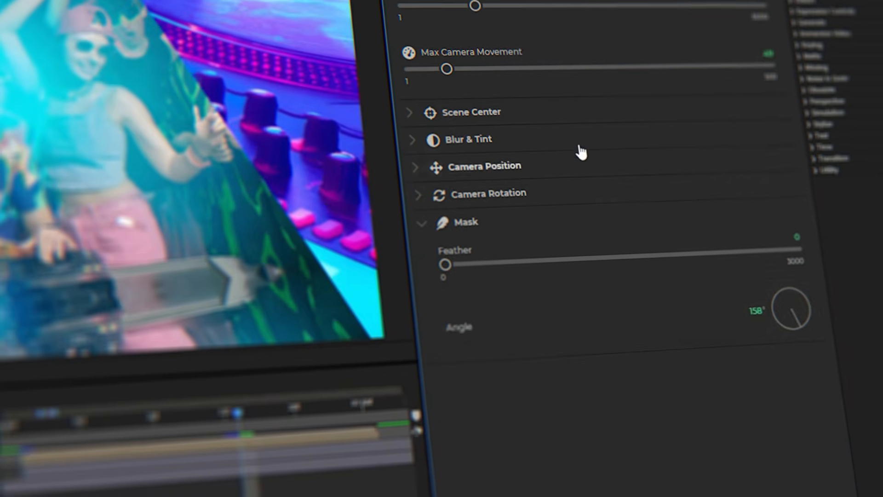
{"action": "left_click", "coordinate": [580, 150]}
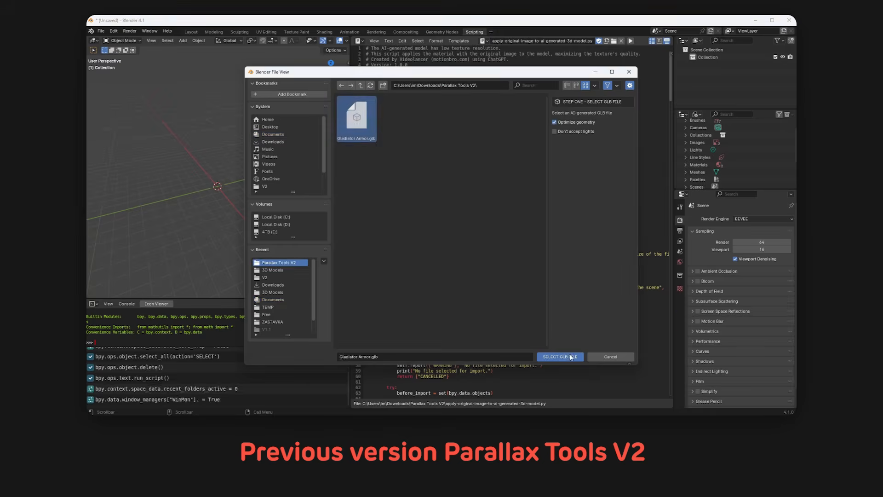
- Switch to Blender and choose Gladiator Armor.glb as the AI-generated model to import
{"action": "left_click", "coordinate": [571, 357]}
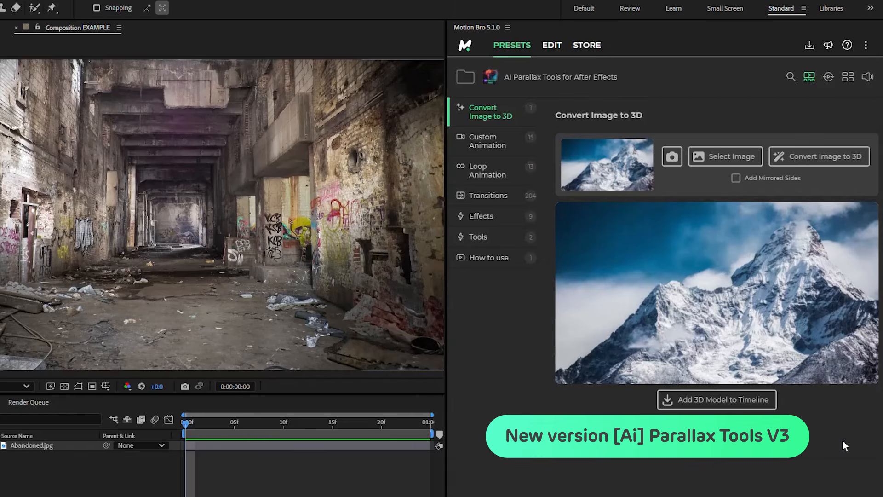
- Load an image file, replace it with a snapshot of the abandoned hall composition, and convert the snapshot to 3D
{"action": "left_click", "coordinate": [728, 157]}
{"action": "double_click", "coordinate": [275, 316]}
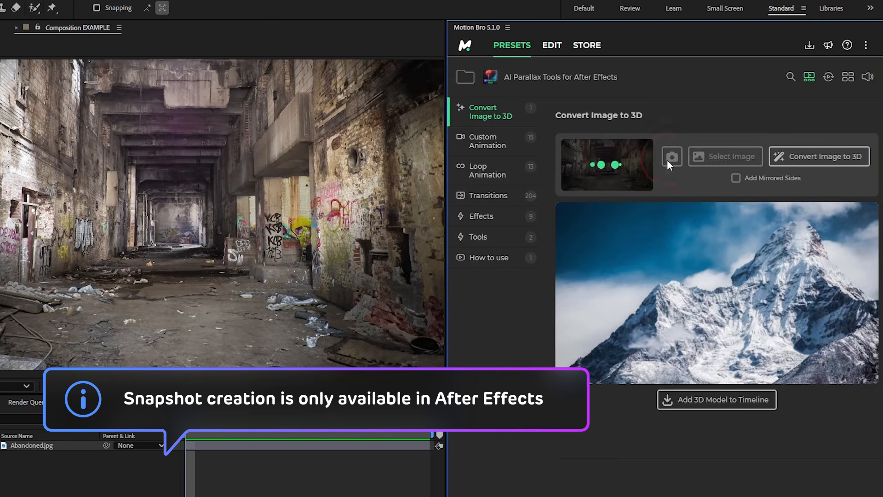
{"action": "left_click", "coordinate": [811, 162]}
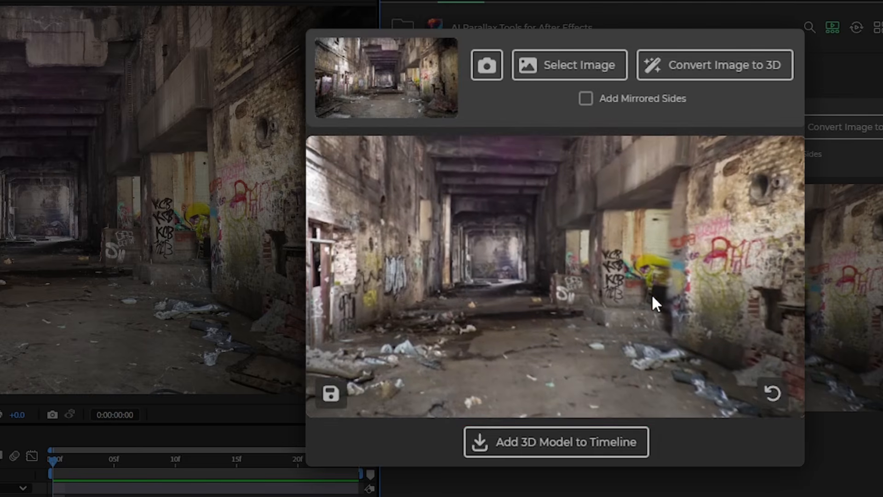
- Add the abandoned hall's 3D model to the timeline and dolly the camera through the scene
{"action": "left_click", "coordinate": [535, 453]}
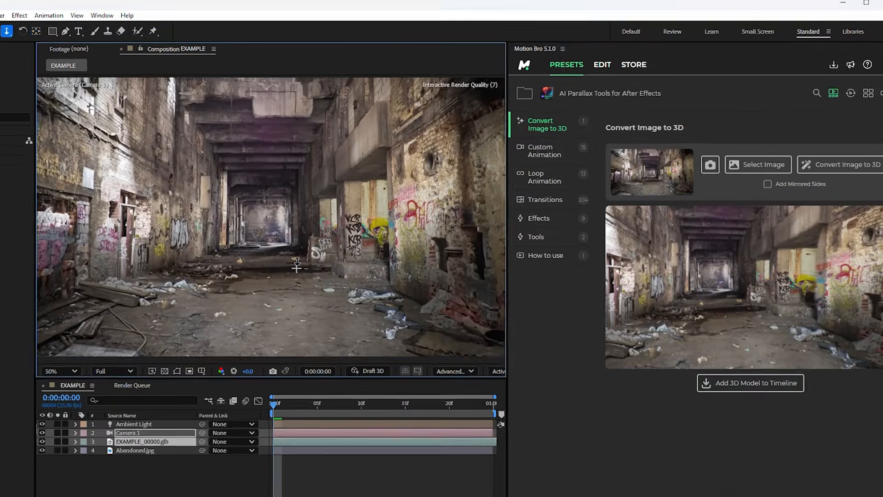
{"action": "left_click_drag", "start_coordinate": [303, 261], "coordinate": [489, 166]}
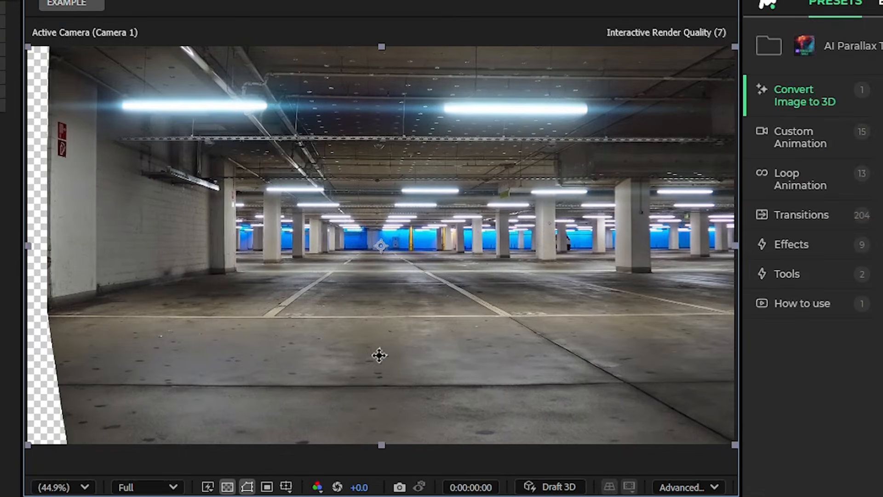
- Try panning the garage scene's camera sideways and raising Camera 1's zoom to 1805 pixels to hide the empty edges
{"action": "left_click_drag", "start_coordinate": [367, 355], "coordinate": [290, 353]}
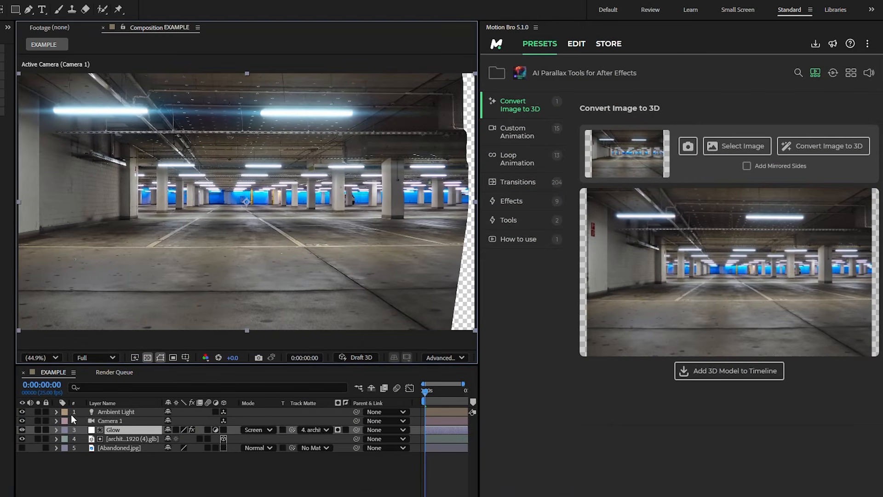
{"action": "left_click", "coordinate": [56, 421]}
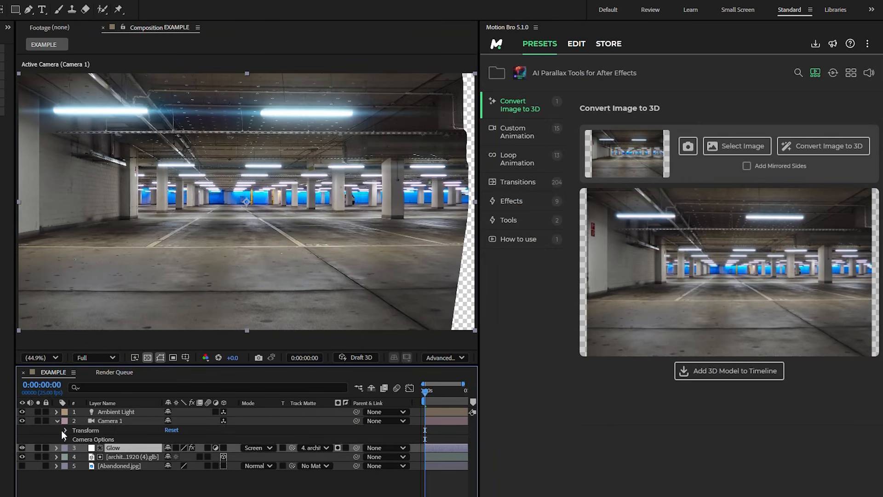
{"action": "left_click", "coordinate": [66, 438]}
{"action": "left_click_drag", "start_coordinate": [180, 448], "coordinate": [284, 455]}
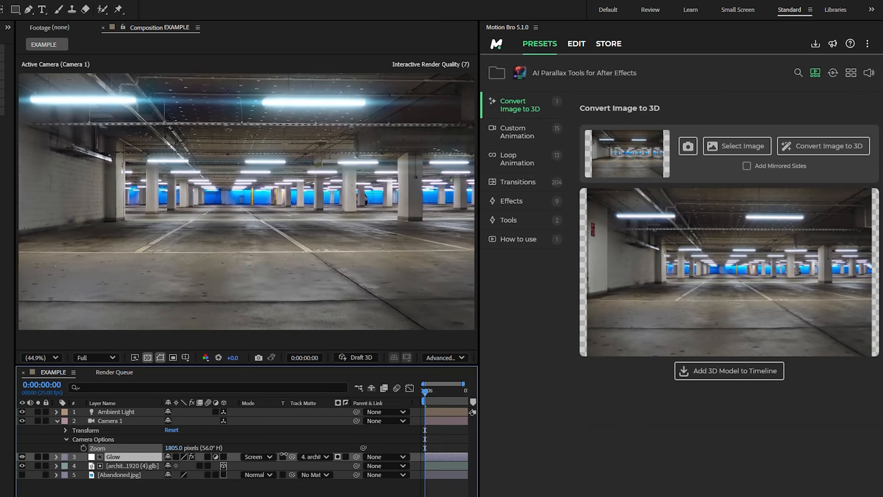
{"action": "key", "text": "ctrl+z"}
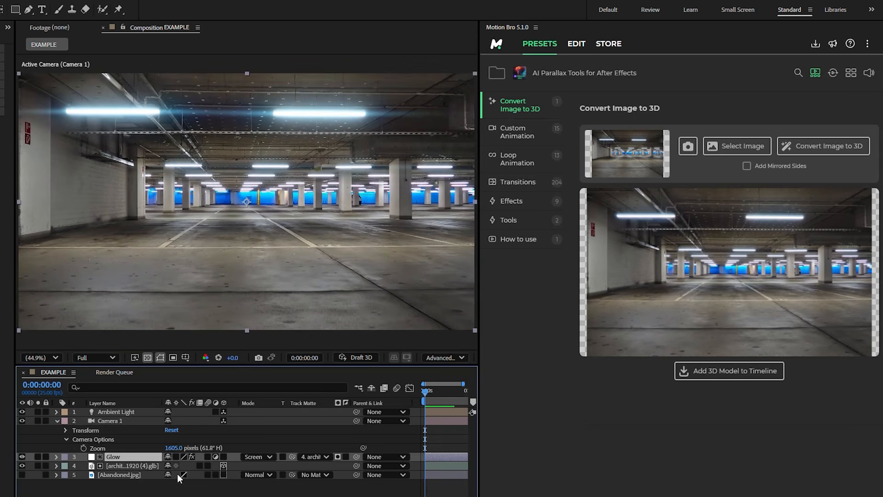
- Replace the garage's .glb model layer with a new 3D conversion of the image that has mirrored sides
{"action": "left_click", "coordinate": [159, 465]}
{"action": "key", "text": "Delete"}
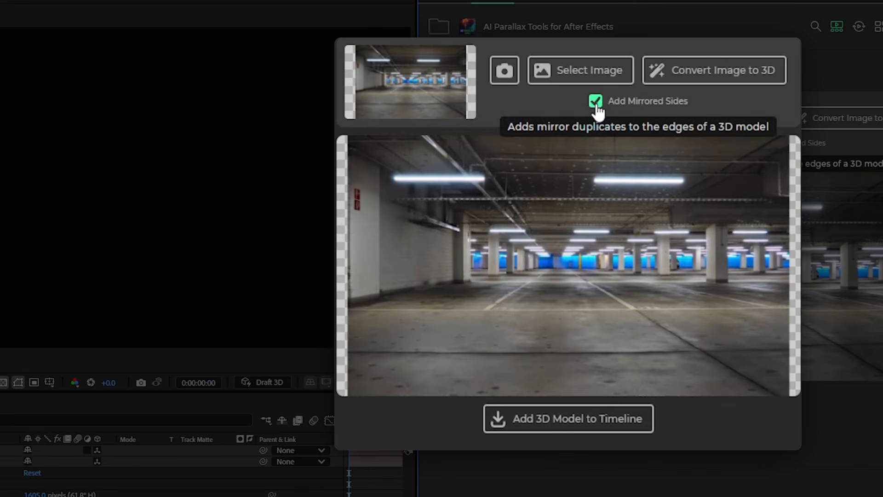
{"action": "left_click", "coordinate": [697, 87]}
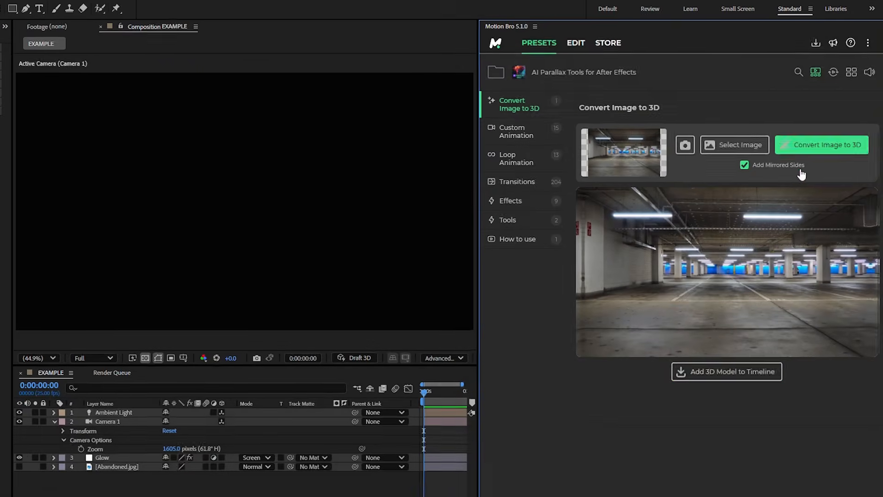
{"action": "left_click", "coordinate": [570, 418]}
- Pan the camera sideways in both directions to inspect the garage model's mirrored edges
{"action": "left_click_drag", "start_coordinate": [299, 261], "coordinate": [278, 264]}
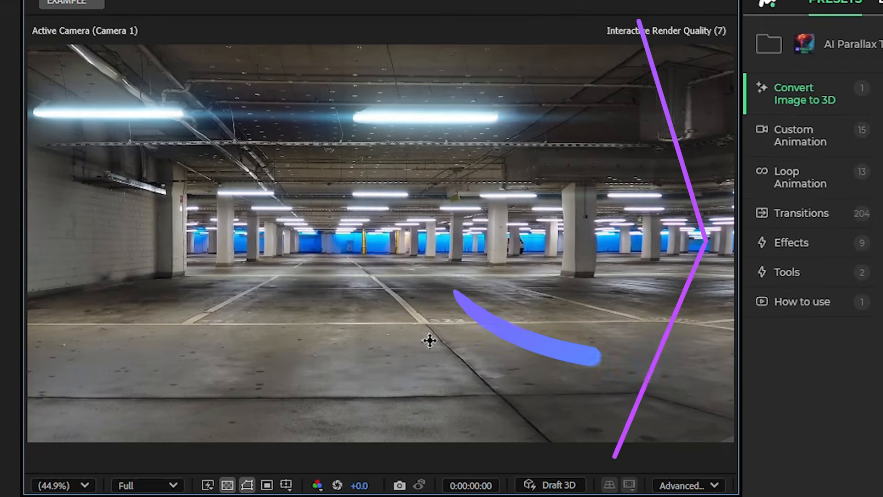
{"action": "left_click_drag", "start_coordinate": [429, 341], "coordinate": [502, 340]}
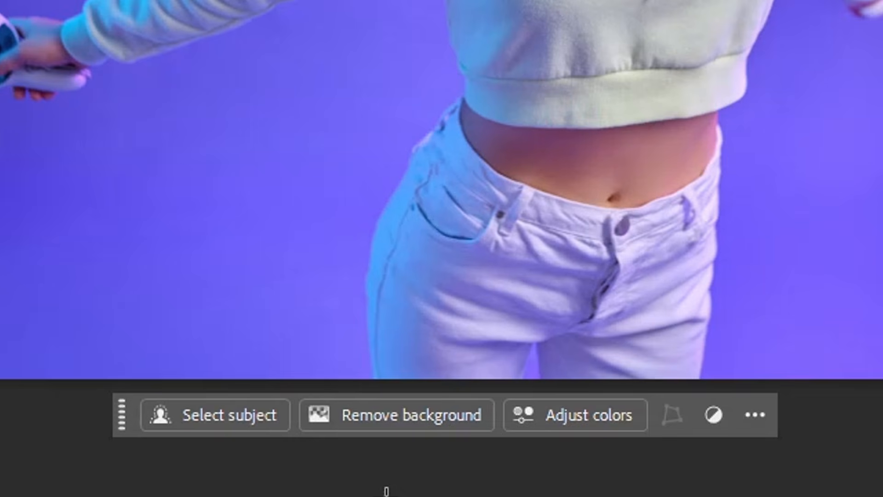
- Switch to Photoshop, select the woman in the VR headset as the subject, and mask out the background
{"action": "left_click", "coordinate": [240, 418]}
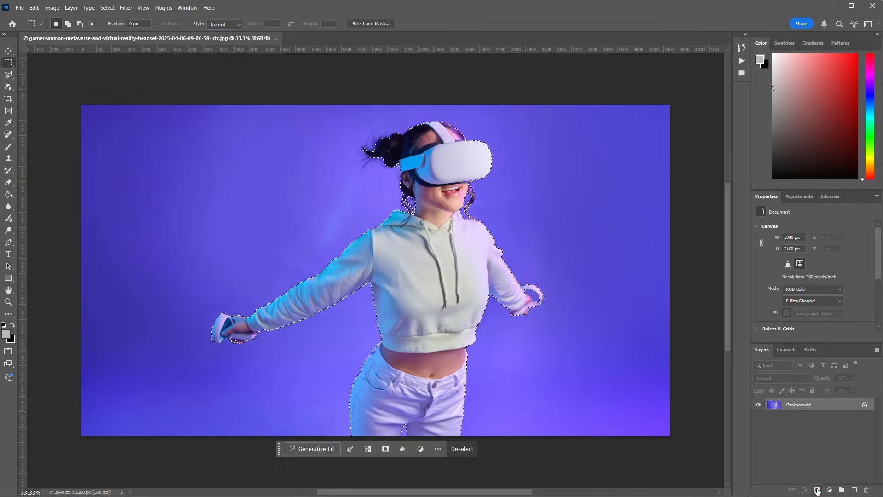
{"action": "left_click", "coordinate": [817, 491]}
- Save a copy of the masked image as a PNG with the smallest file size option
{"action": "left_click", "coordinate": [20, 8]}
{"action": "left_click", "coordinate": [46, 129]}
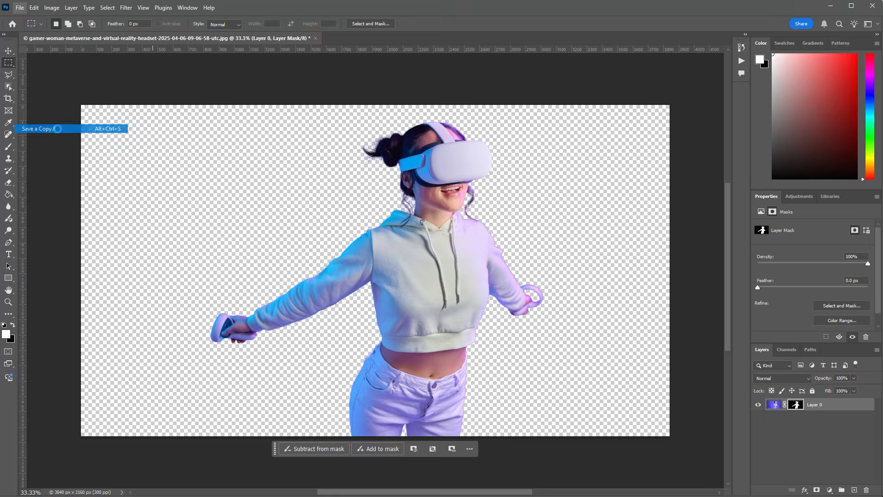
{"action": "left_click", "coordinate": [359, 313]}
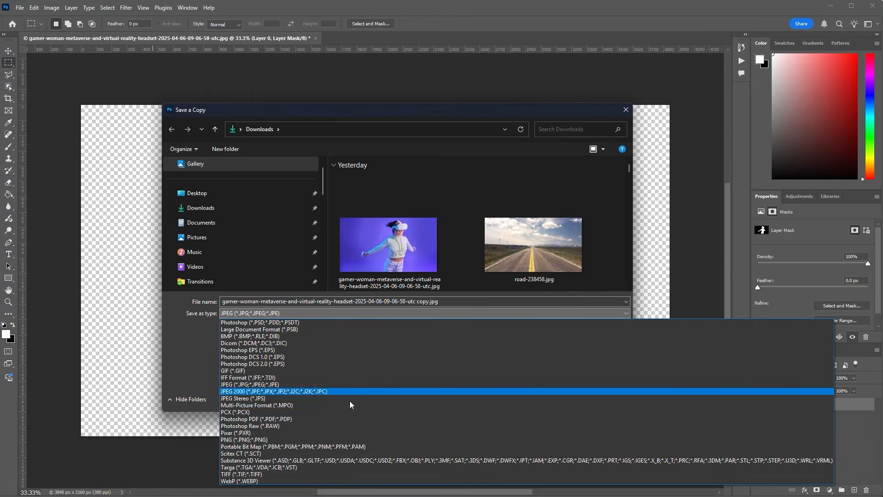
{"action": "left_click", "coordinate": [352, 432]}
{"action": "left_click", "coordinate": [552, 398]}
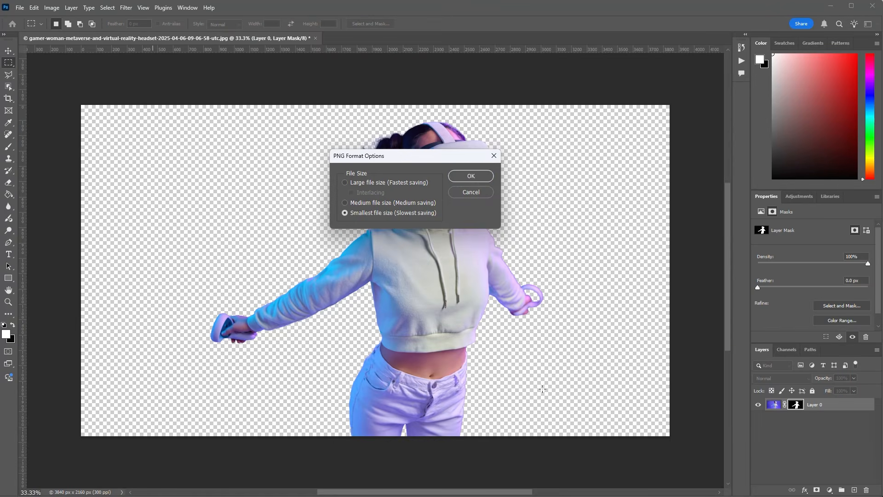
{"action": "left_click", "coordinate": [474, 176]}
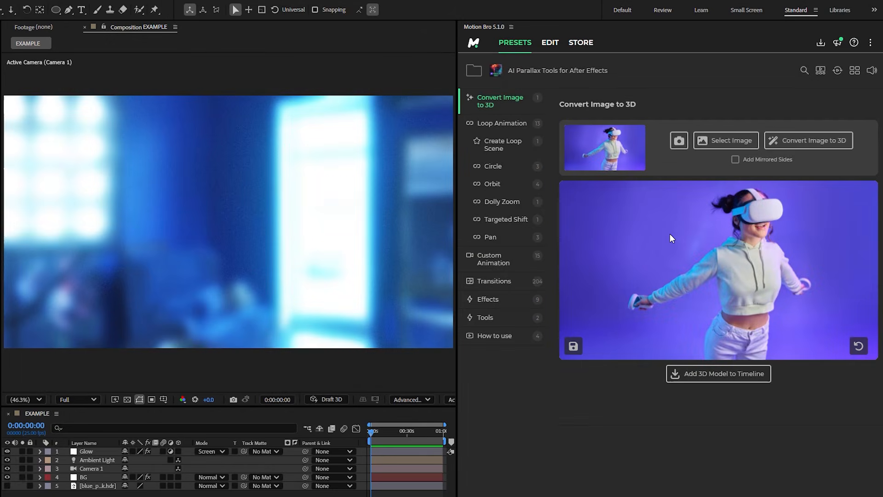
- Switch to After Effects, convert the transparent cutout of the woman to 3D, and orbit the camera around it
{"action": "left_click", "coordinate": [714, 143]}
{"action": "double_click", "coordinate": [373, 335]}
{"action": "left_click", "coordinate": [802, 140]}
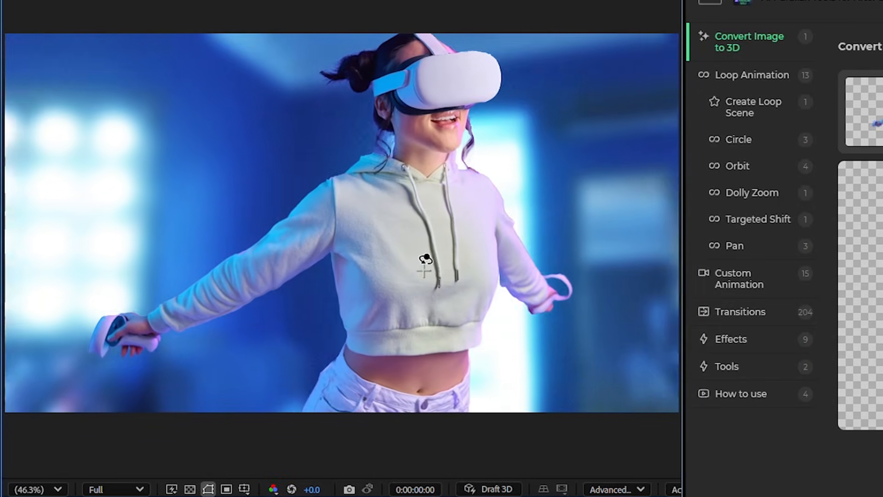
{"action": "left_click_drag", "start_coordinate": [426, 259], "coordinate": [410, 252]}
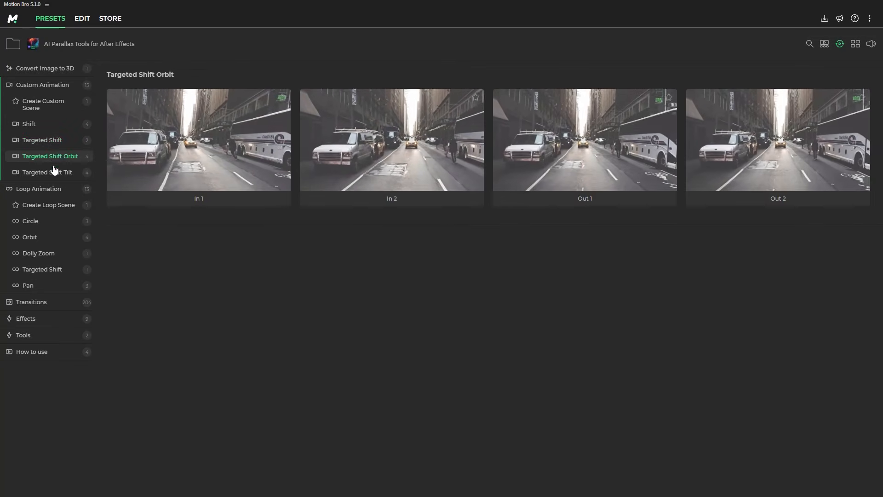
- Browse the Targeted Shift Tilt, Circle, Orbit and Dolly Zoom animation presets
{"action": "left_click", "coordinate": [53, 172]}
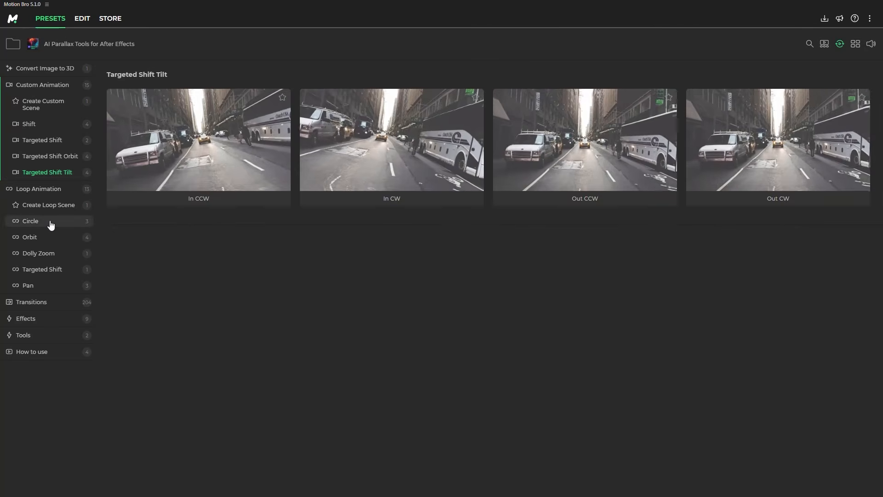
{"action": "left_click", "coordinate": [51, 225]}
{"action": "left_click", "coordinate": [51, 238]}
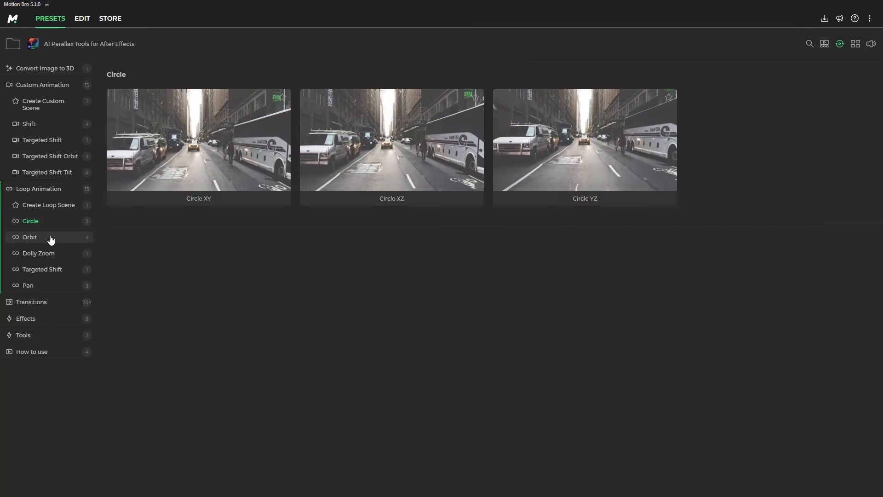
{"action": "left_click", "coordinate": [51, 253]}
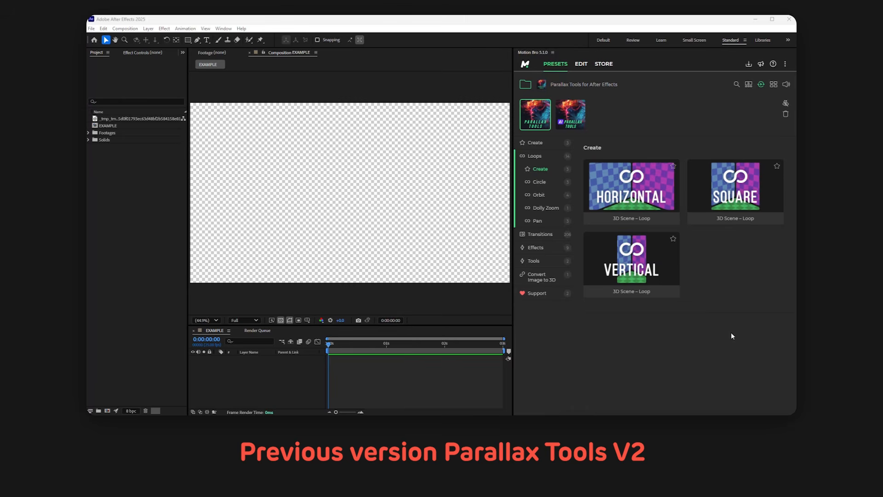
- Apply the horizontal 3D Scene – Loop preset from the older Parallax Tools pack and open its nested compositions
{"action": "left_click", "coordinate": [647, 221]}
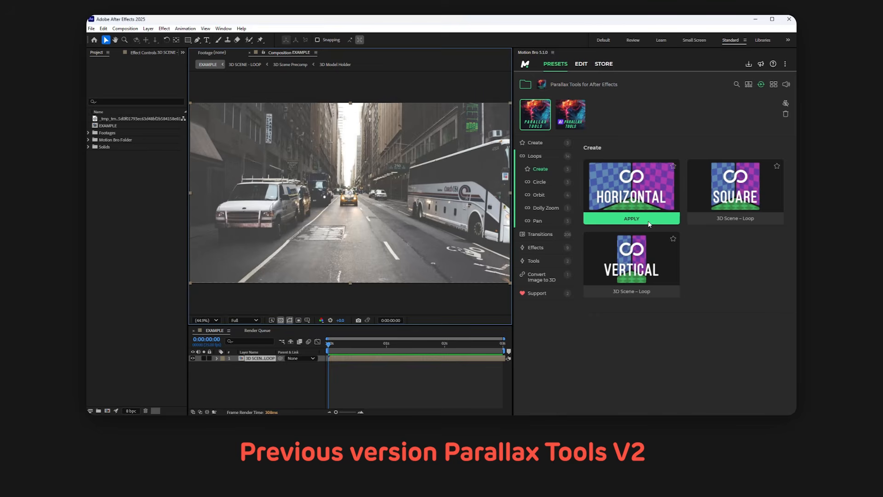
{"action": "double_click", "coordinate": [357, 359]}
{"action": "double_click", "coordinate": [286, 371]}
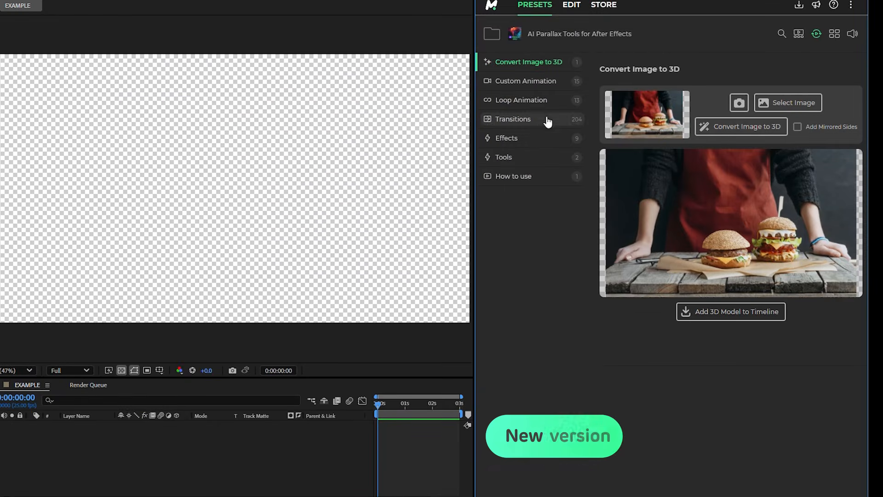
- Create a 3D loop scene from the converted burger image in the EXAMPLE composition
{"action": "left_click", "coordinate": [535, 103]}
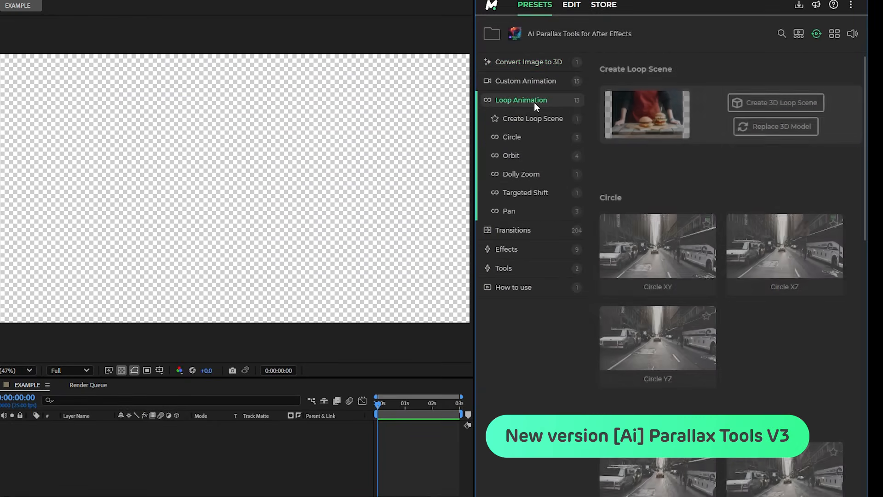
{"action": "left_click", "coordinate": [738, 103]}
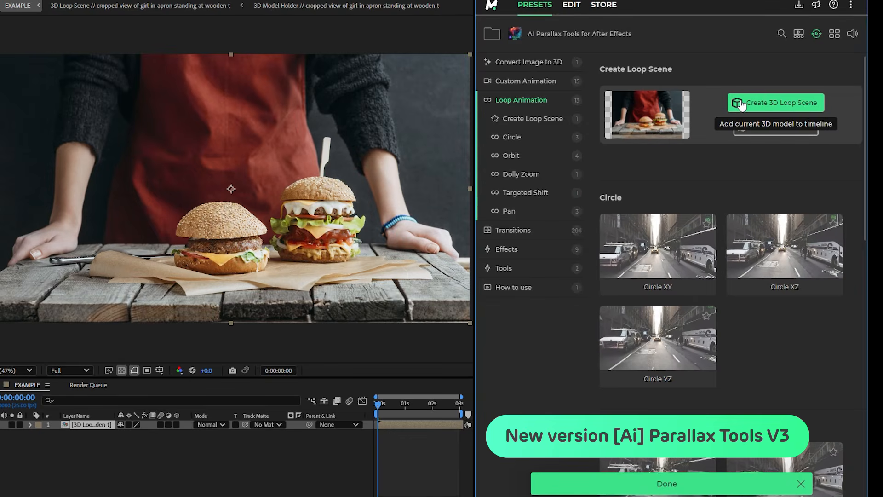
- Apply the Targeted Shift loop animation to the burger scene and scrub the timeline to 0:00:01:15 to preview it
{"action": "scroll", "coordinate": [801, 310], "scroll_direction": "down", "scroll_amount": 5}
{"action": "scroll", "coordinate": [801, 310], "scroll_direction": "down", "scroll_amount": 10}
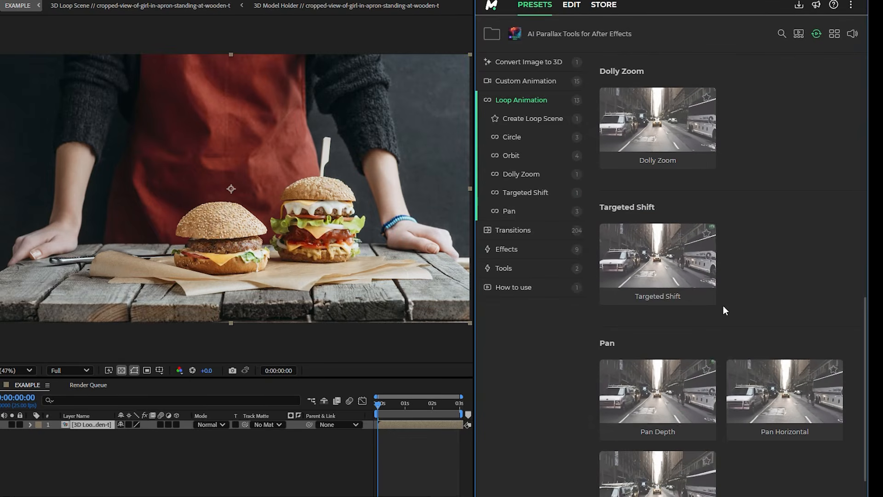
{"action": "left_click", "coordinate": [677, 298]}
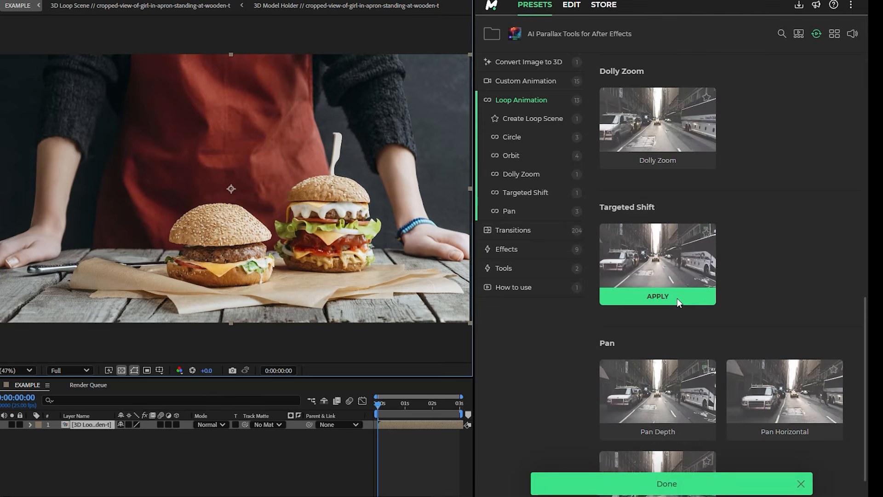
{"action": "left_click", "coordinate": [394, 405]}
{"action": "left_click_drag", "start_coordinate": [396, 410], "coordinate": [420, 406]}
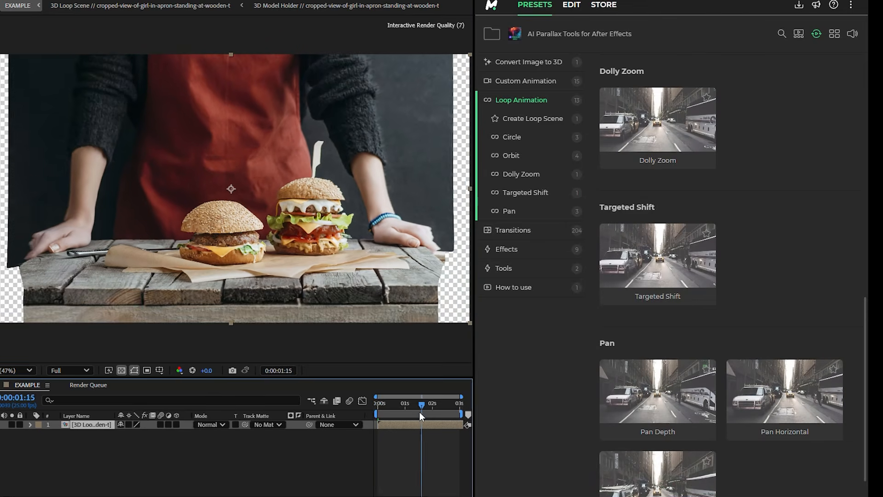
- Set the loop scene's zoom to 1495, lower the scene center's Z position, and slightly raise its X and Y positions
{"action": "left_click", "coordinate": [572, 6]}
{"action": "left_click_drag", "start_coordinate": [598, 71], "coordinate": [597, 71]}
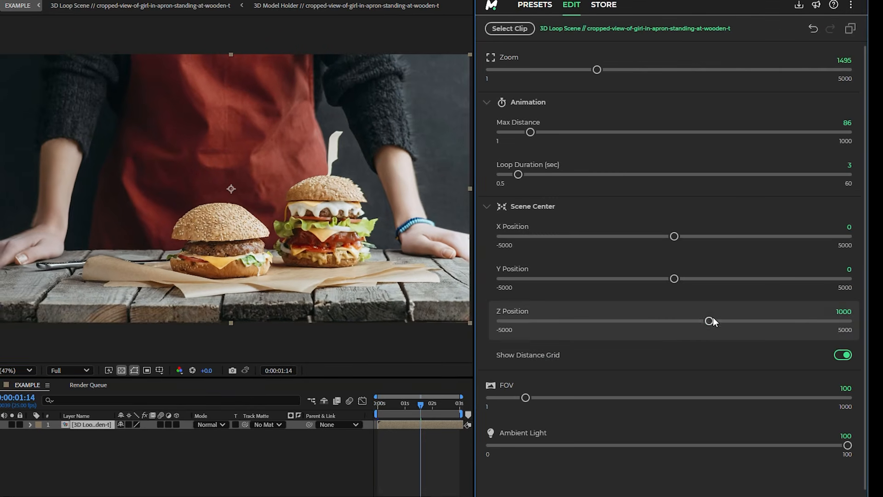
{"action": "left_click_drag", "start_coordinate": [710, 321], "coordinate": [679, 321]}
{"action": "left_click_drag", "start_coordinate": [674, 236], "coordinate": [680, 238]}
{"action": "left_click_drag", "start_coordinate": [674, 278], "coordinate": [677, 279]}
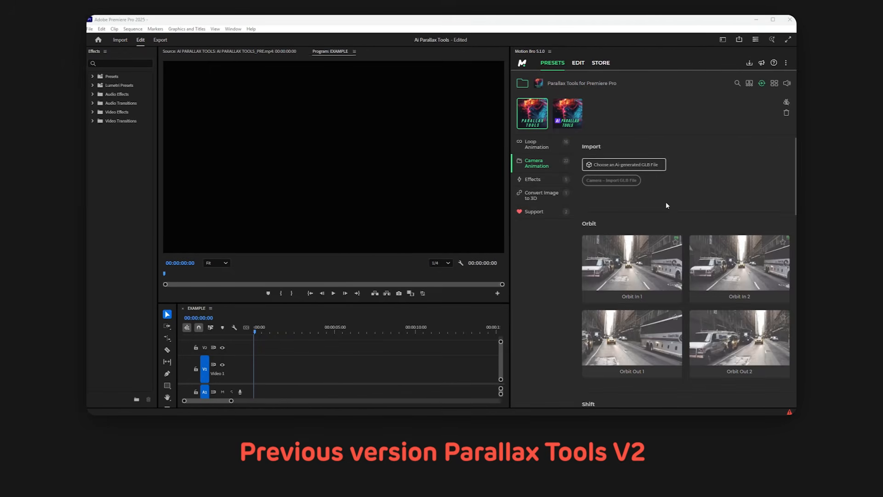
- Choose the AI-generated GLB file dated 6/4/2025 from Downloads and import it as a camera animation with the older Parallax Tools pack
{"action": "left_click", "coordinate": [647, 164]}
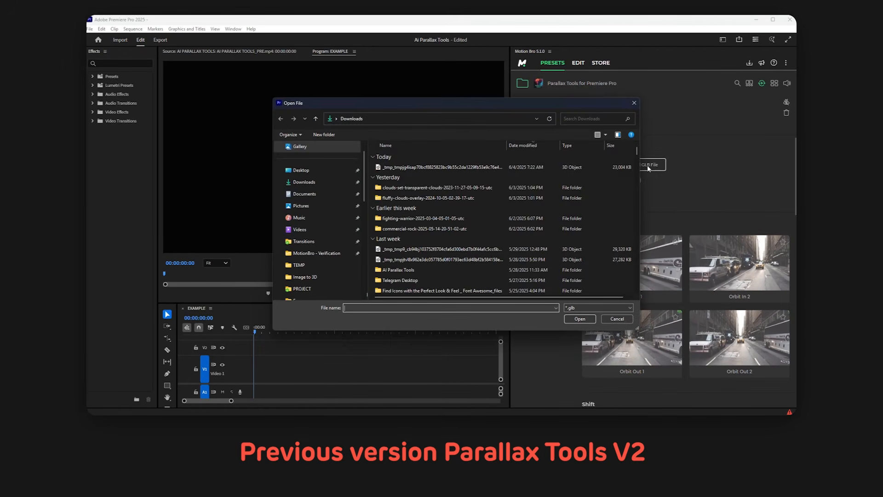
{"action": "left_click", "coordinate": [477, 167]}
{"action": "double_click", "coordinate": [476, 166]}
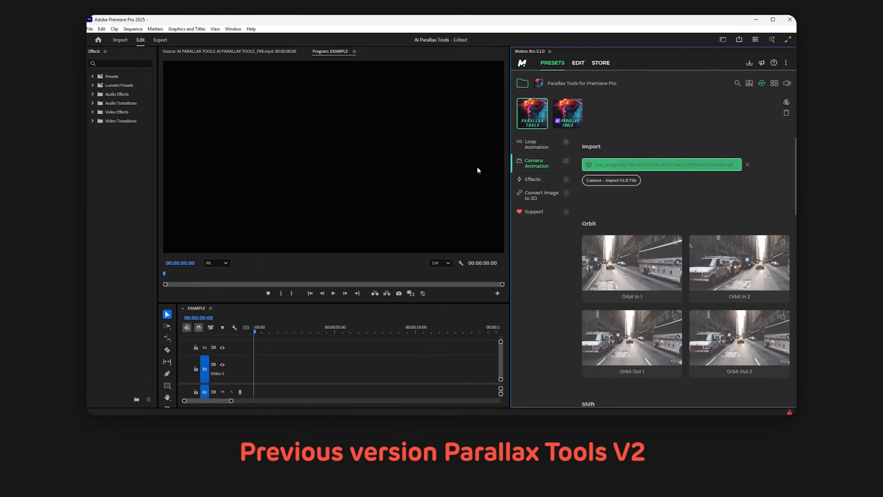
{"action": "left_click", "coordinate": [604, 181]}
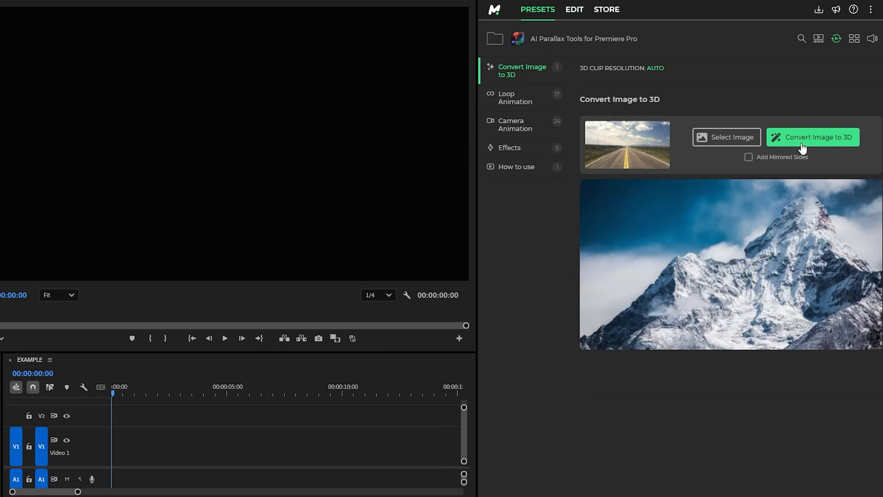
- Convert the road image to a 3D model and import it into the EXAMPLE sequence as a camera animation clip
{"action": "left_click", "coordinate": [802, 147]}
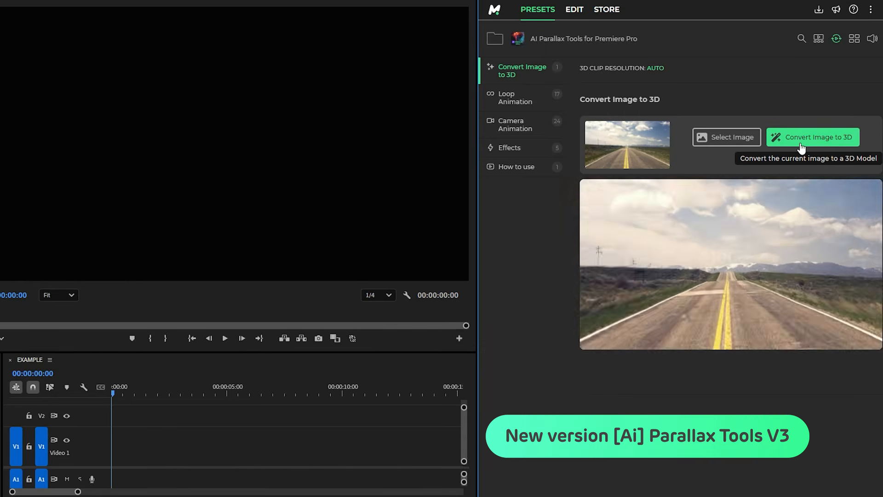
{"action": "left_click", "coordinate": [499, 128]}
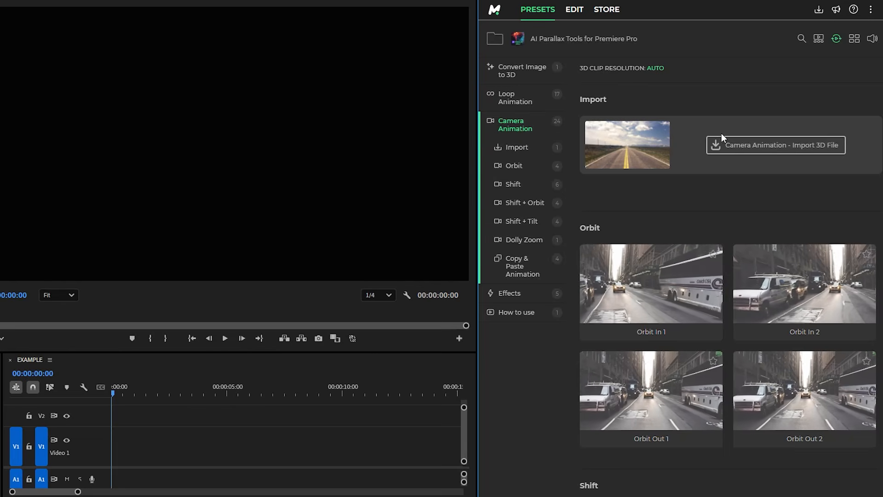
{"action": "left_click", "coordinate": [762, 146]}
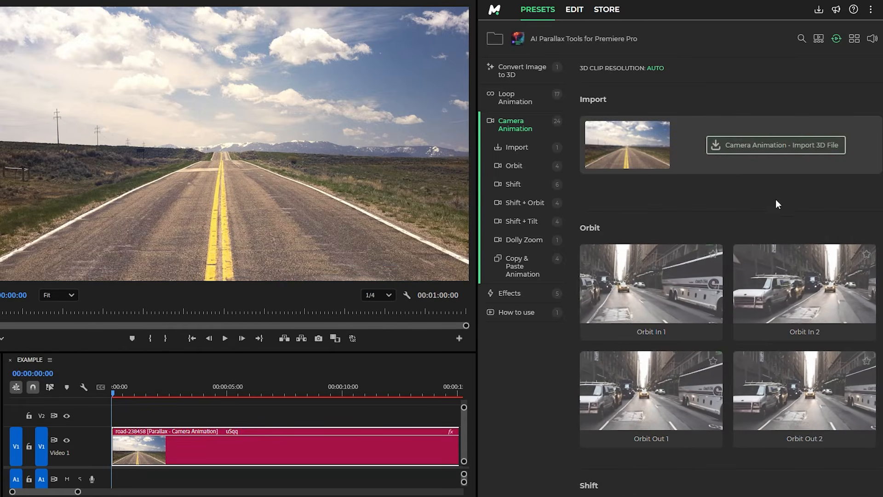
- Apply the Dolly Zoom camera animation to the road clip and play the sequence to preview it
{"action": "scroll", "coordinate": [775, 199], "scroll_direction": "down", "scroll_amount": 2}
{"action": "scroll", "coordinate": [775, 200], "scroll_direction": "down", "scroll_amount": 10}
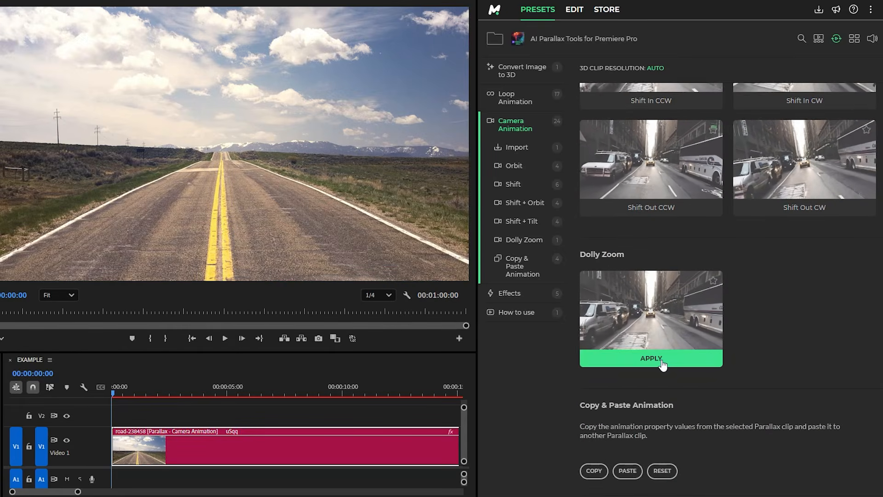
{"action": "left_click", "coordinate": [650, 358]}
{"action": "key", "text": "space"}
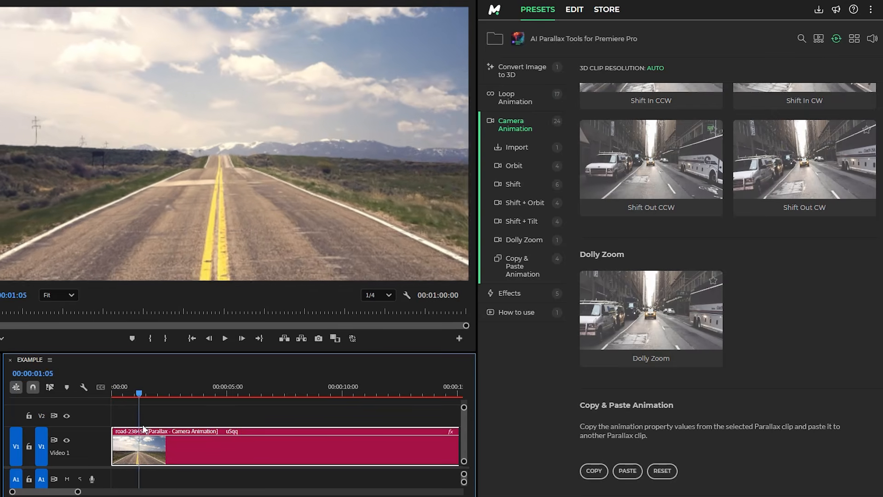